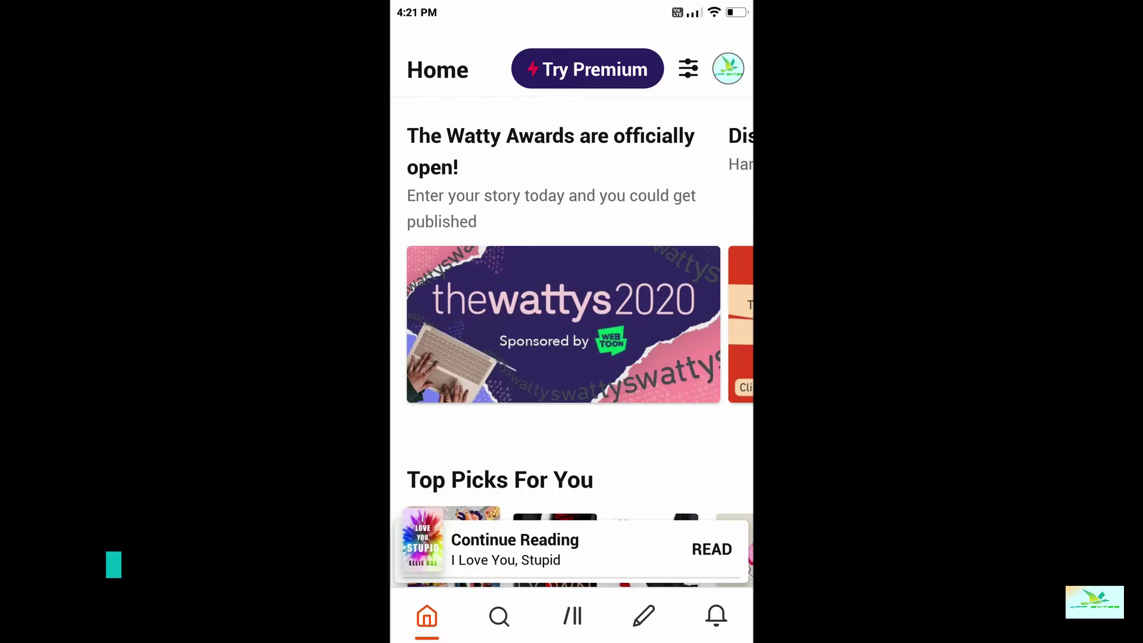
pyautogui.scroll(-5, 571, 357)
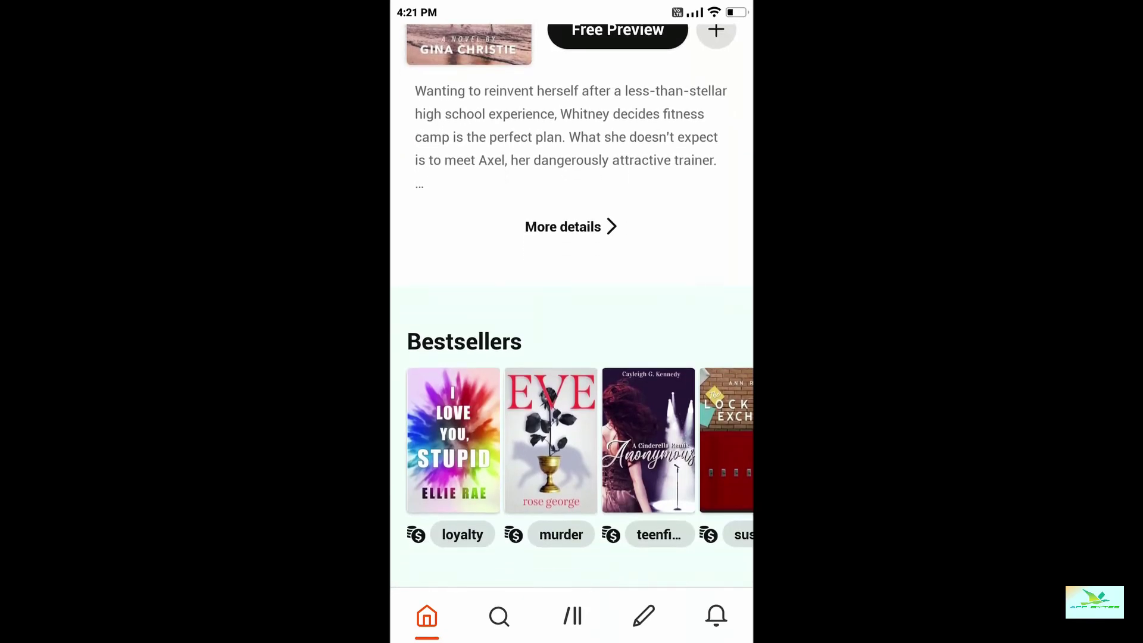
pyautogui.scroll(-3, 571, 357)
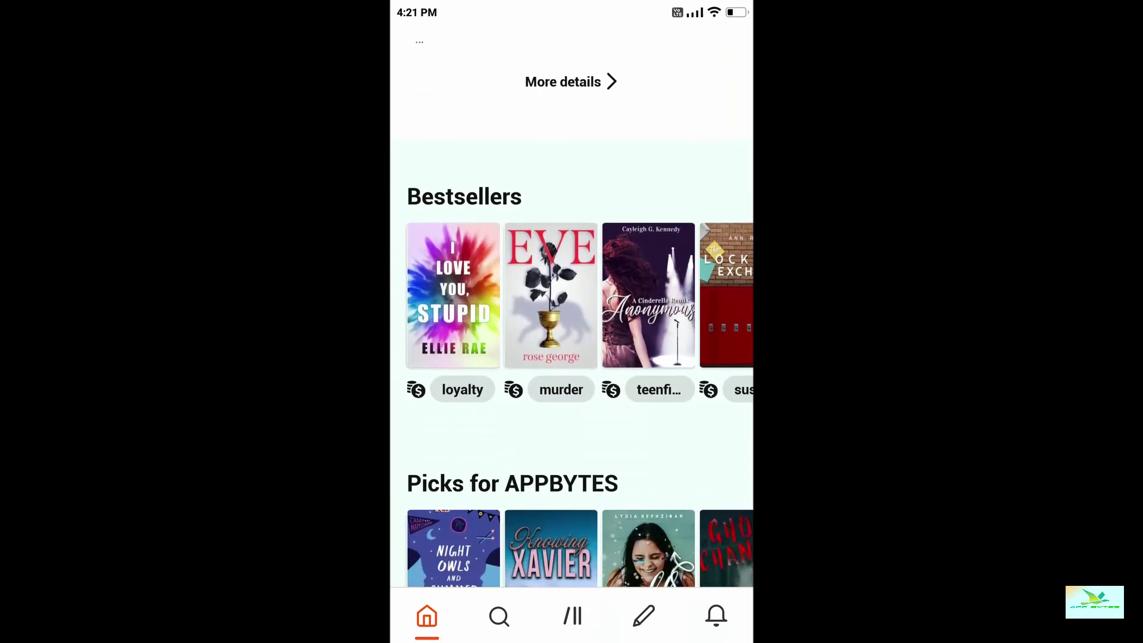
pyautogui.scroll(-3, 572, 358)
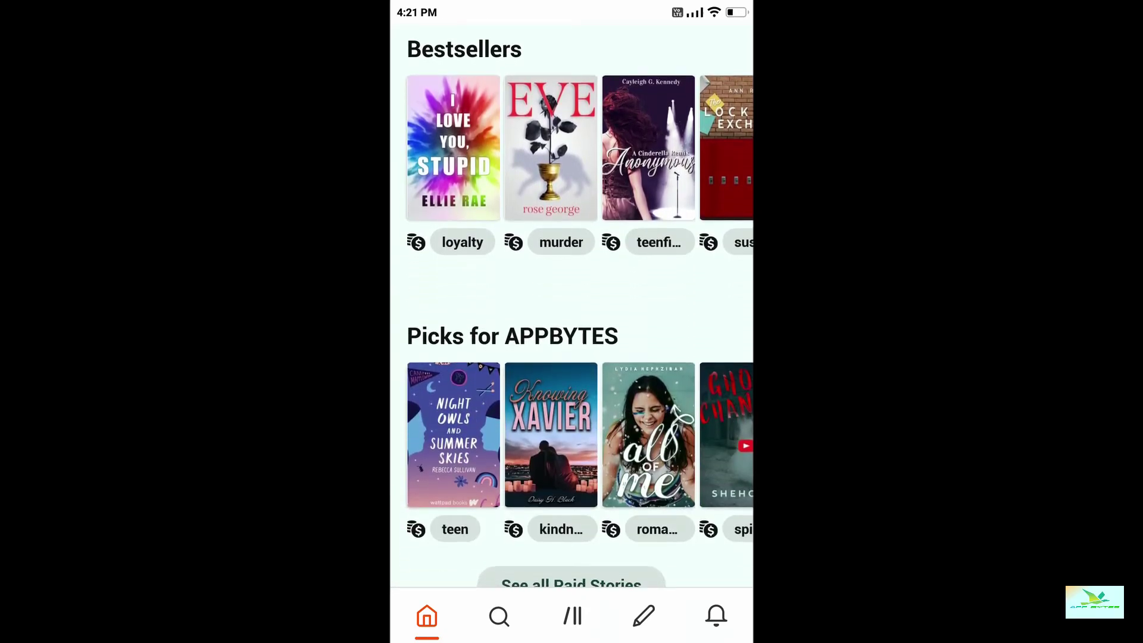
pyautogui.scroll(2, 571, 358)
# Step: Preview the I Love You, Stupid and BNHA Groupchat stories, then go to Search's Browse topics
pyautogui.click(454, 227)
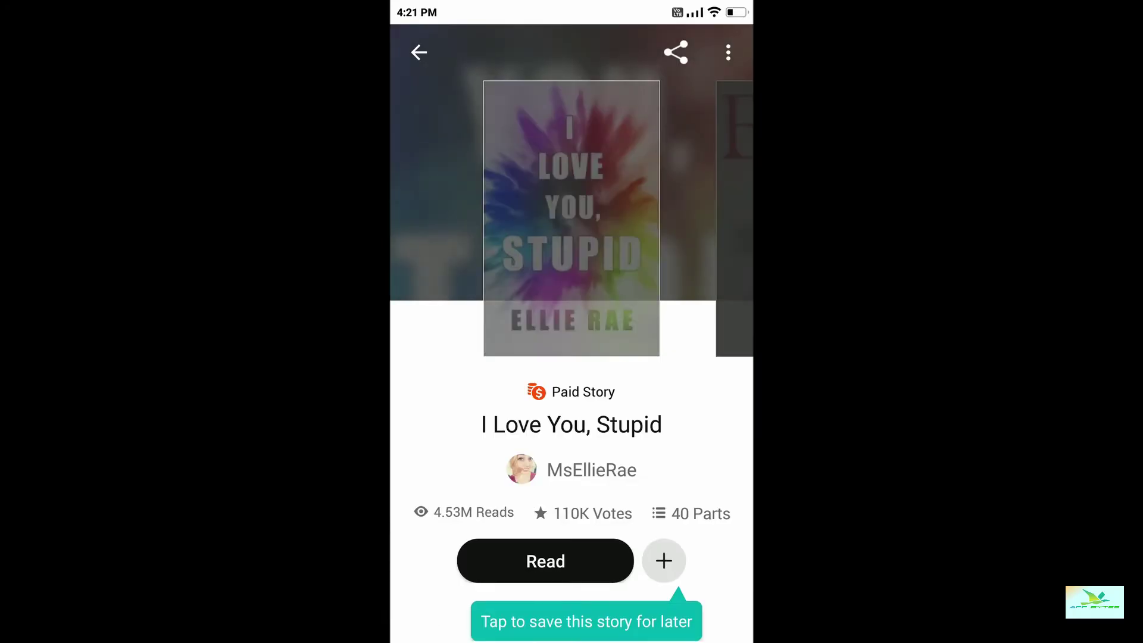
pyautogui.scroll(-3, 571, 358)
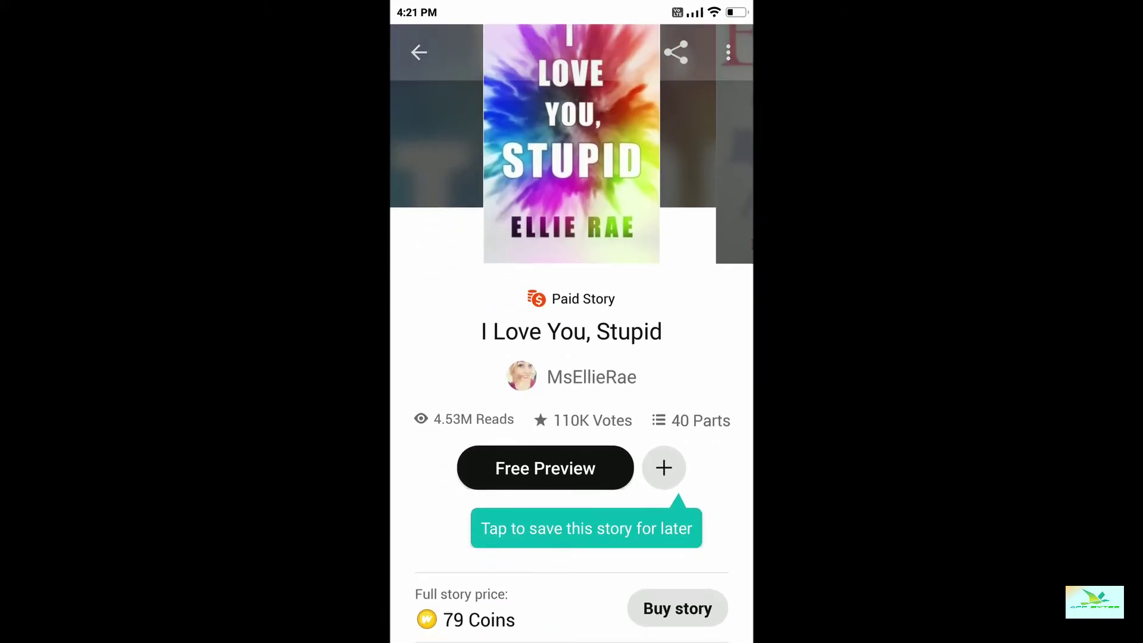
pyautogui.scroll(-3, 572, 358)
pyautogui.scroll(-3, 571, 357)
pyautogui.scroll(-3, 571, 357)
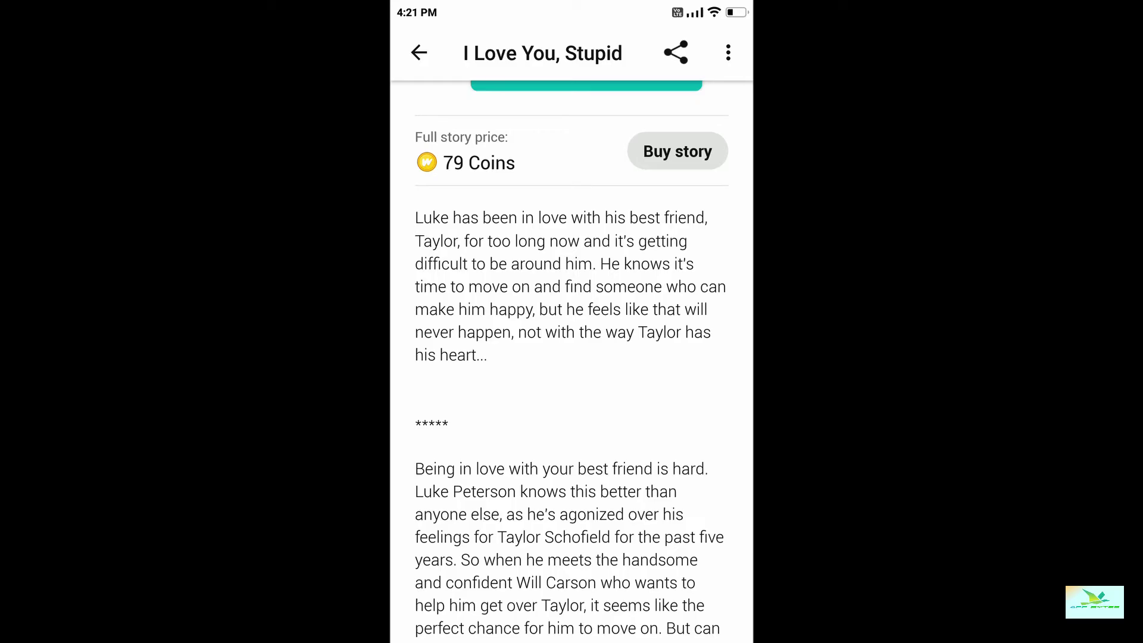
pyautogui.scroll(-3, 572, 357)
pyautogui.scroll(1, 572, 358)
pyautogui.scroll(10, 572, 357)
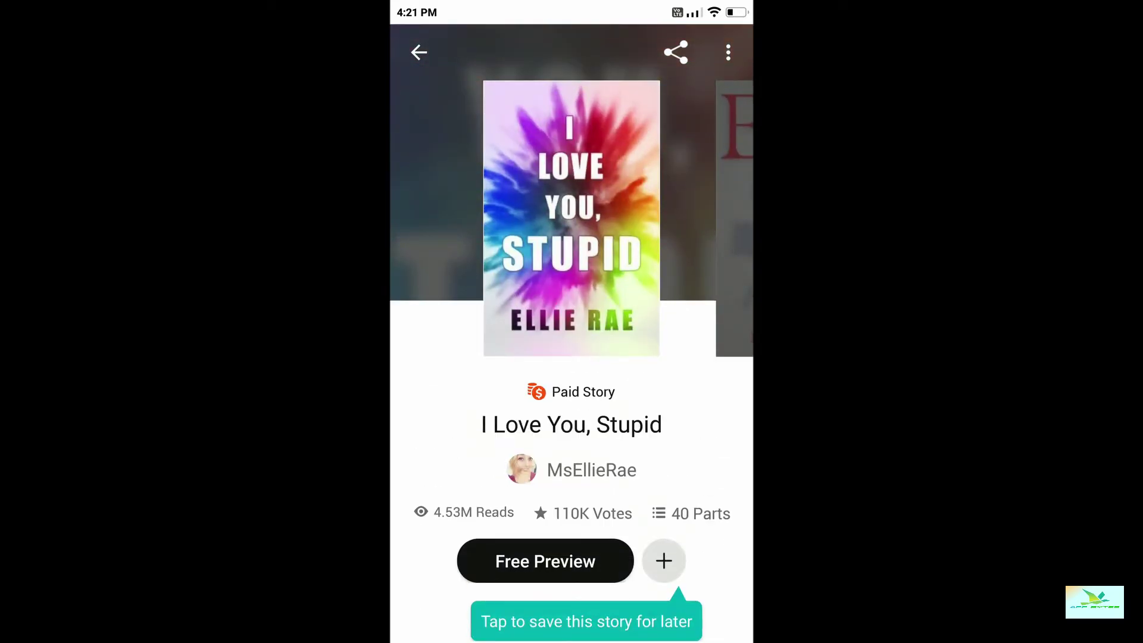
pyautogui.click(418, 52)
pyautogui.scroll(-1, 572, 357)
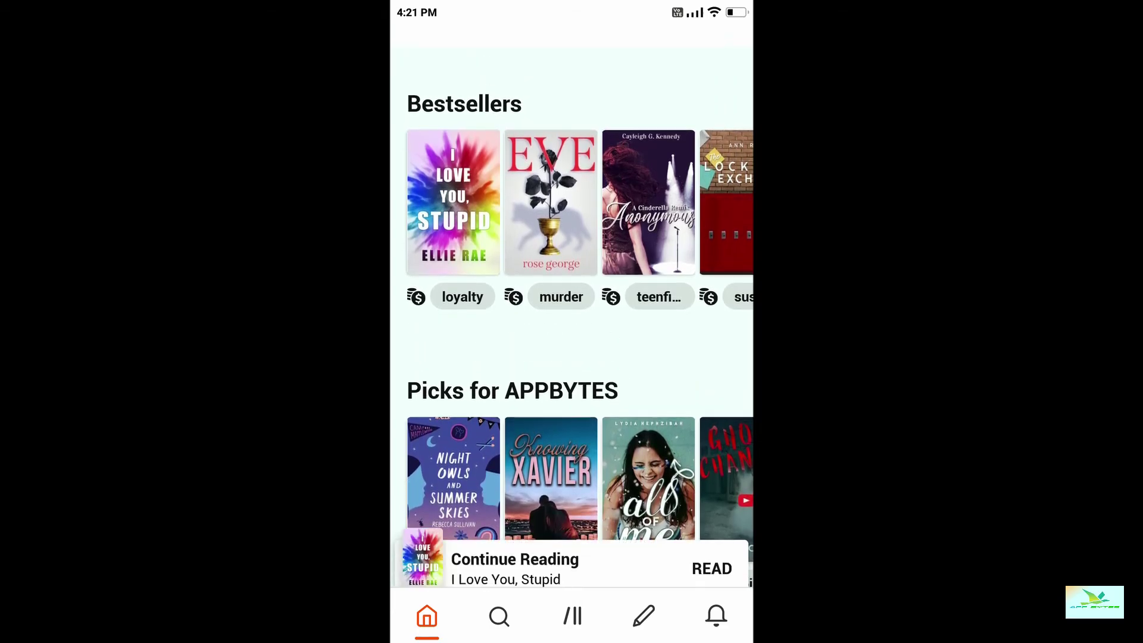
pyautogui.scroll(1, 572, 357)
pyautogui.click(453, 447)
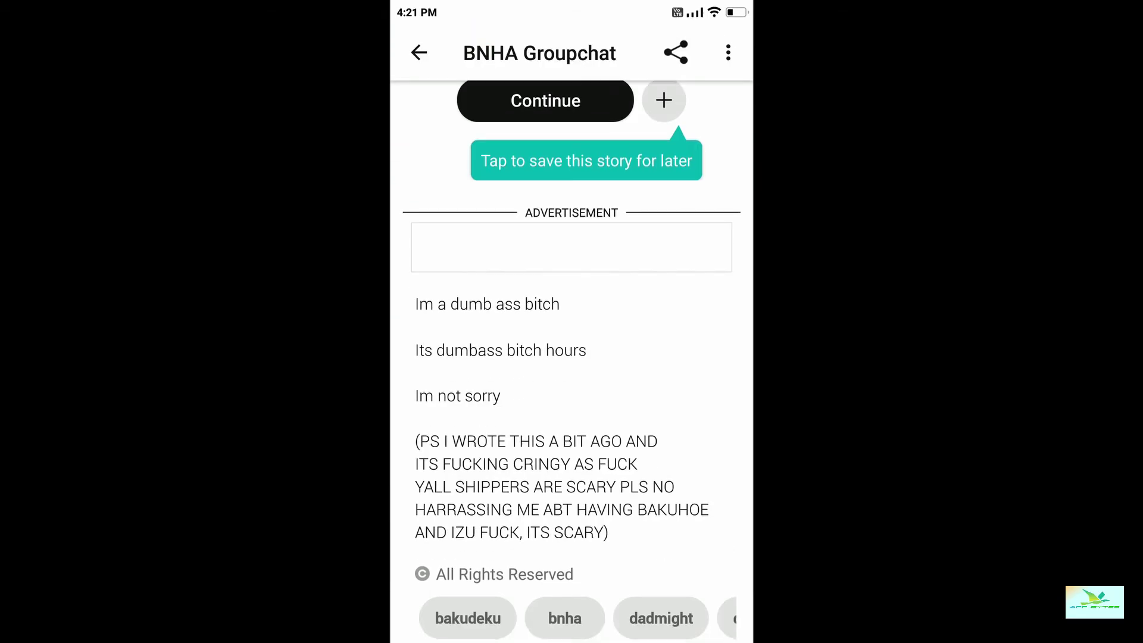
pyautogui.click(418, 51)
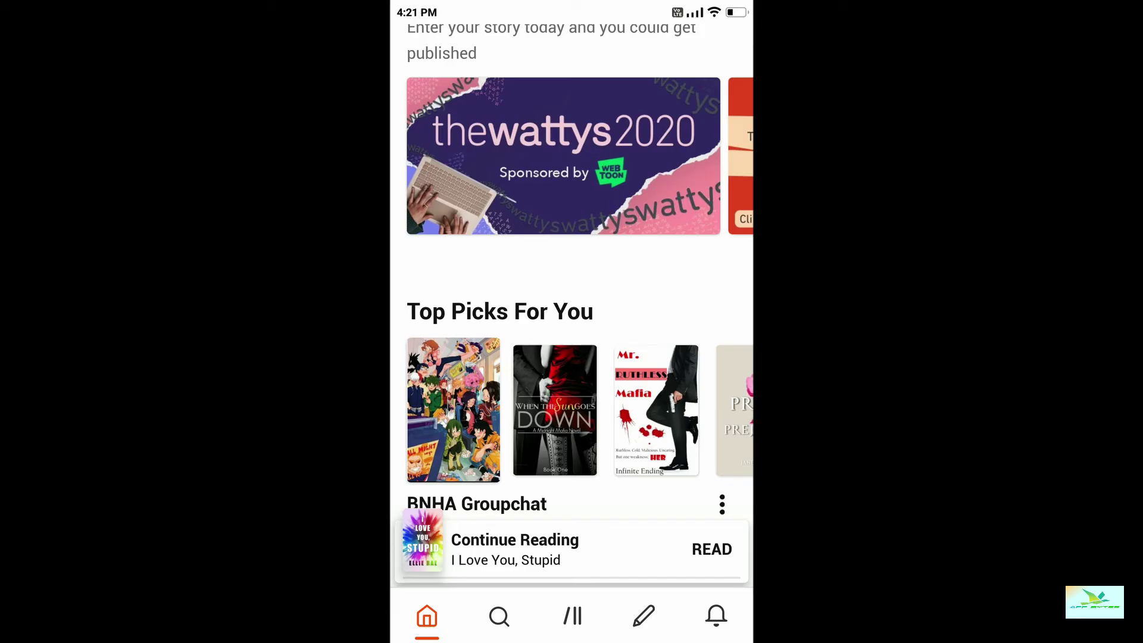
pyautogui.scroll(-1, 571, 357)
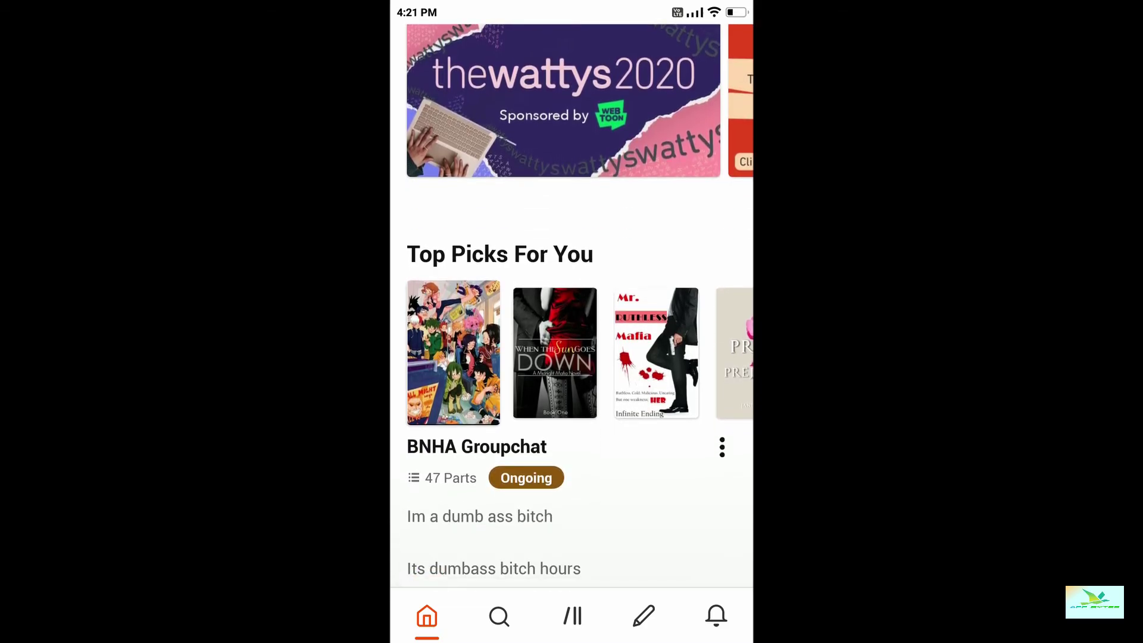
pyautogui.click(498, 616)
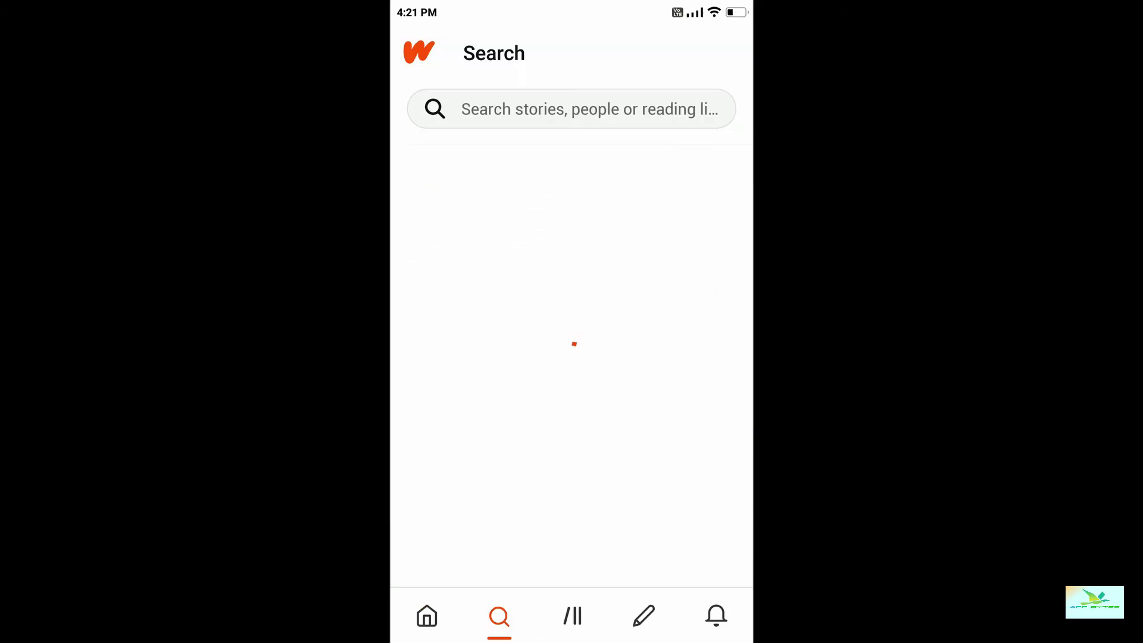
pyautogui.scroll(-2, 572, 358)
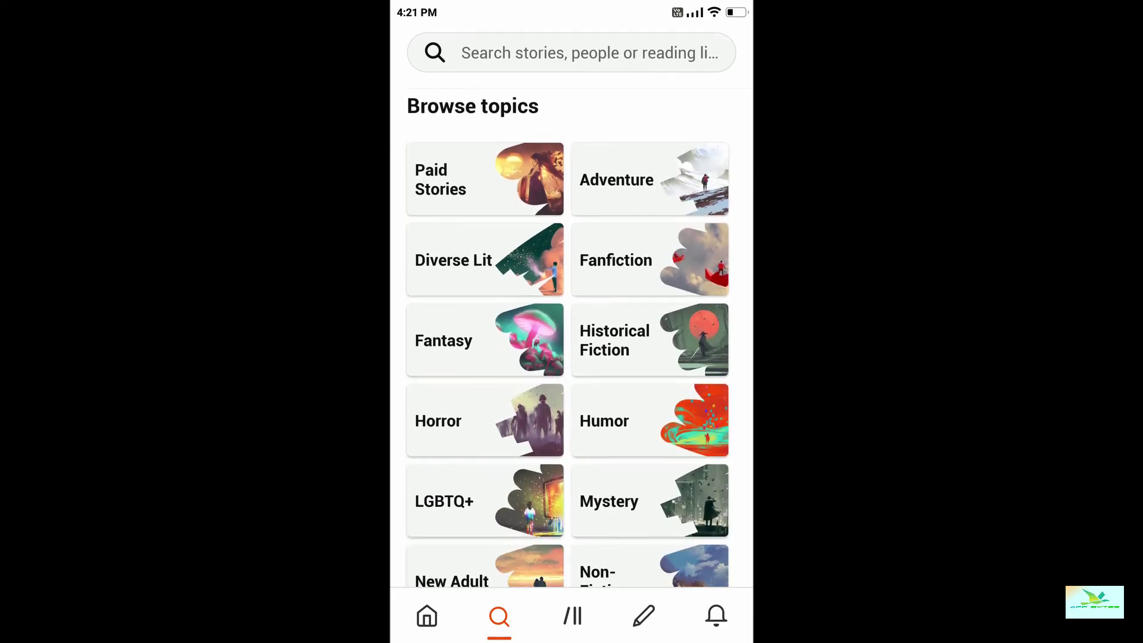
pyautogui.scroll(-2, 572, 357)
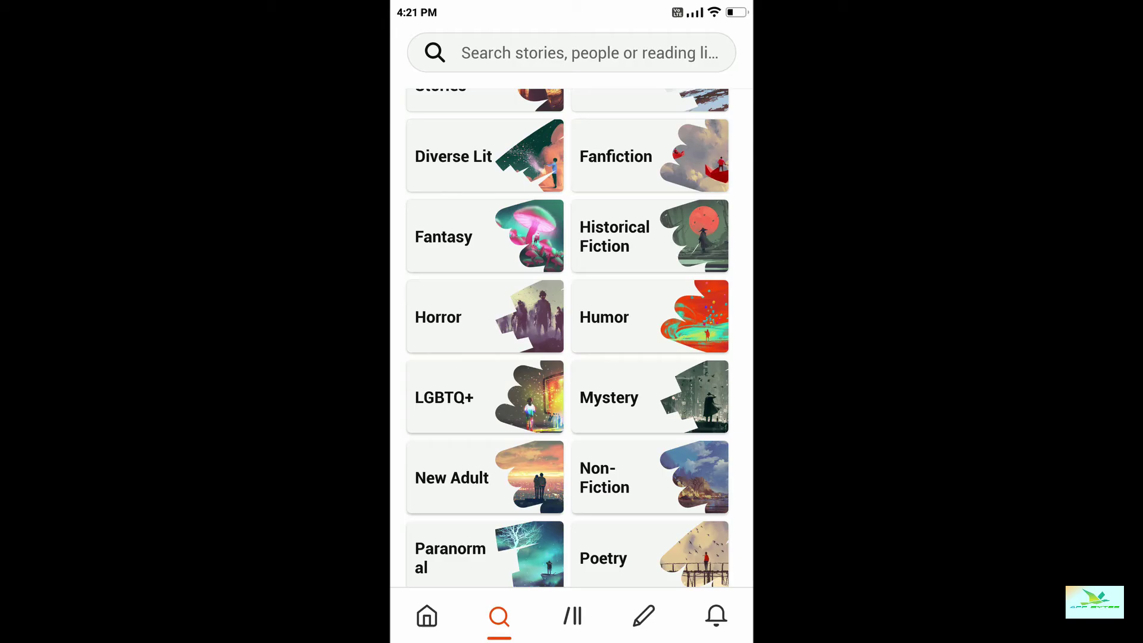
pyautogui.scroll(-2, 572, 357)
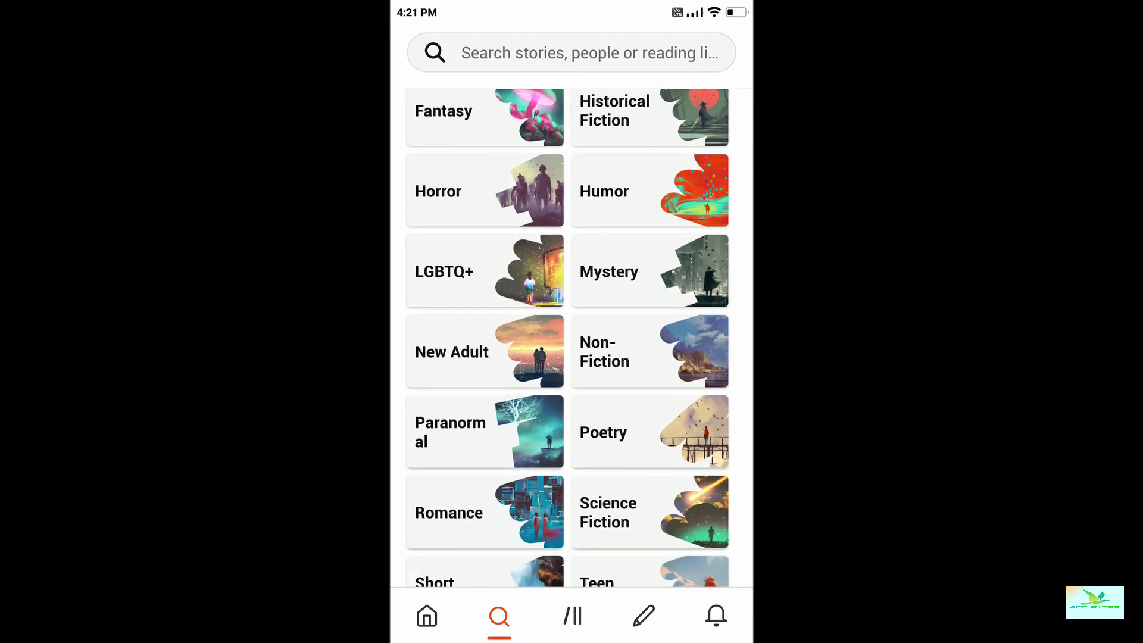
pyautogui.scroll(-2, 572, 357)
pyautogui.scroll(-2, 572, 358)
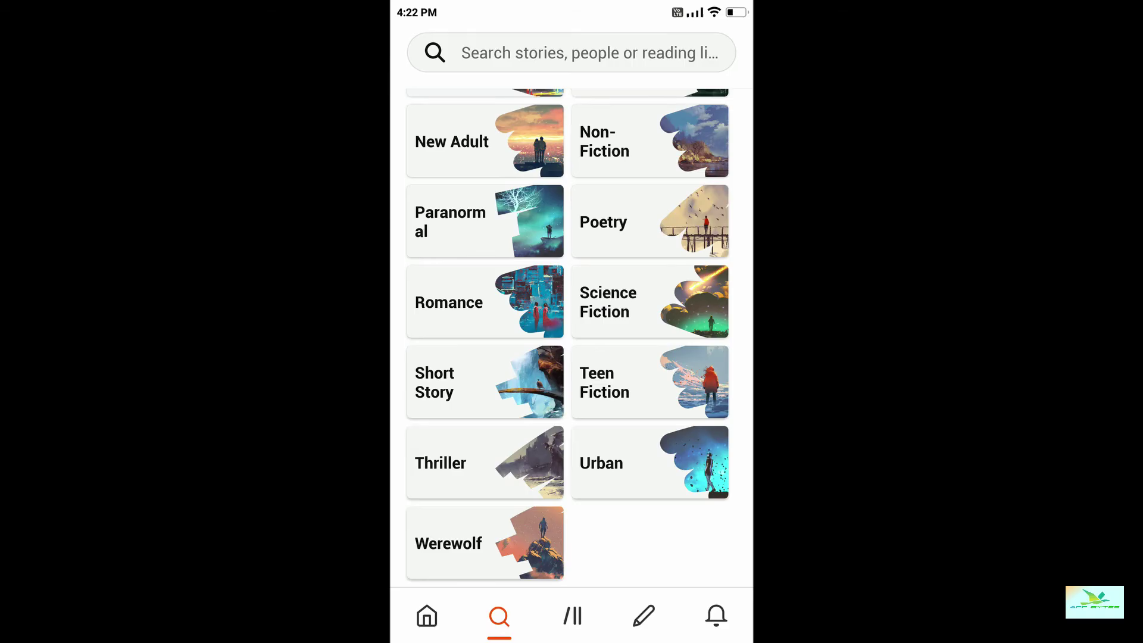
# Step: Go to the Library to see Current Reads and You may also like suggestions
pyautogui.click(572, 616)
pyautogui.scroll(-3, 571, 357)
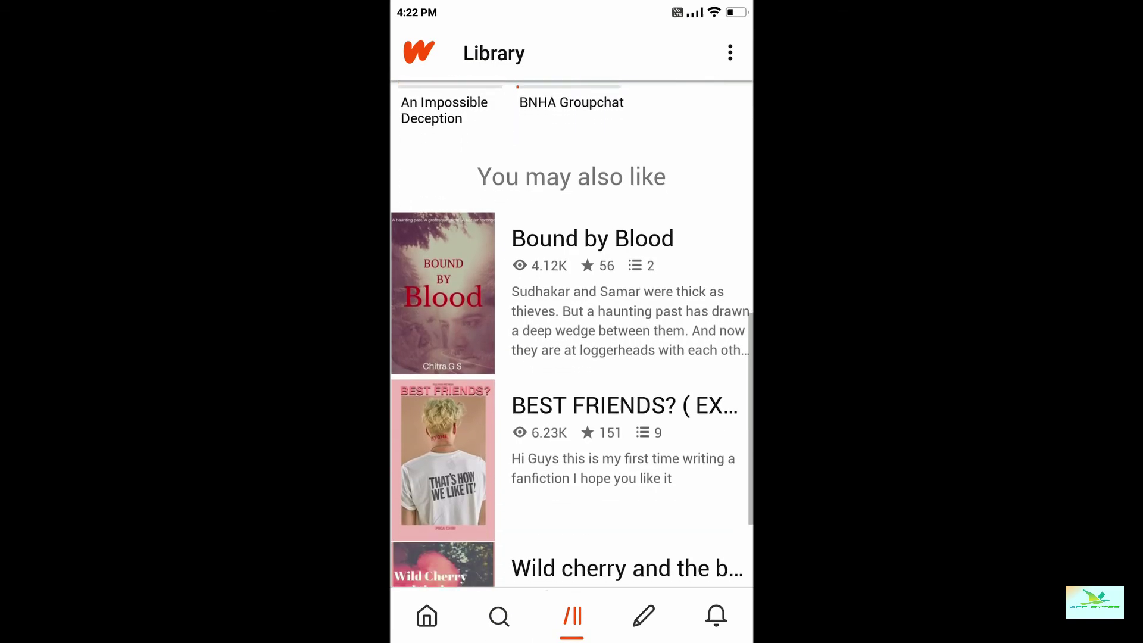
pyautogui.scroll(2, 572, 357)
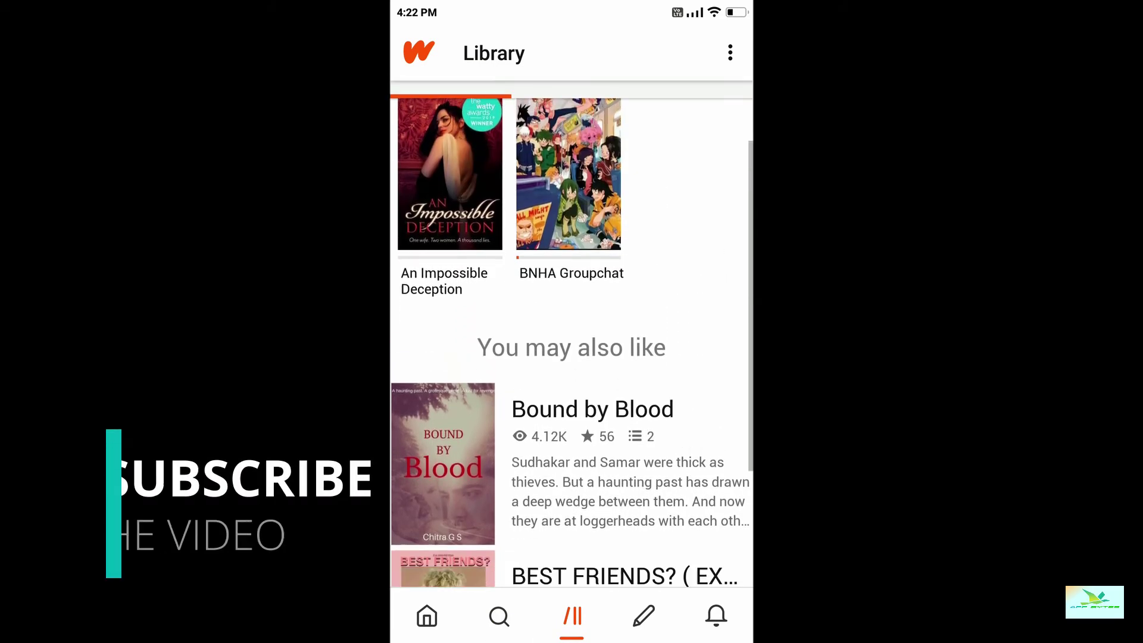
pyautogui.scroll(-4, 572, 358)
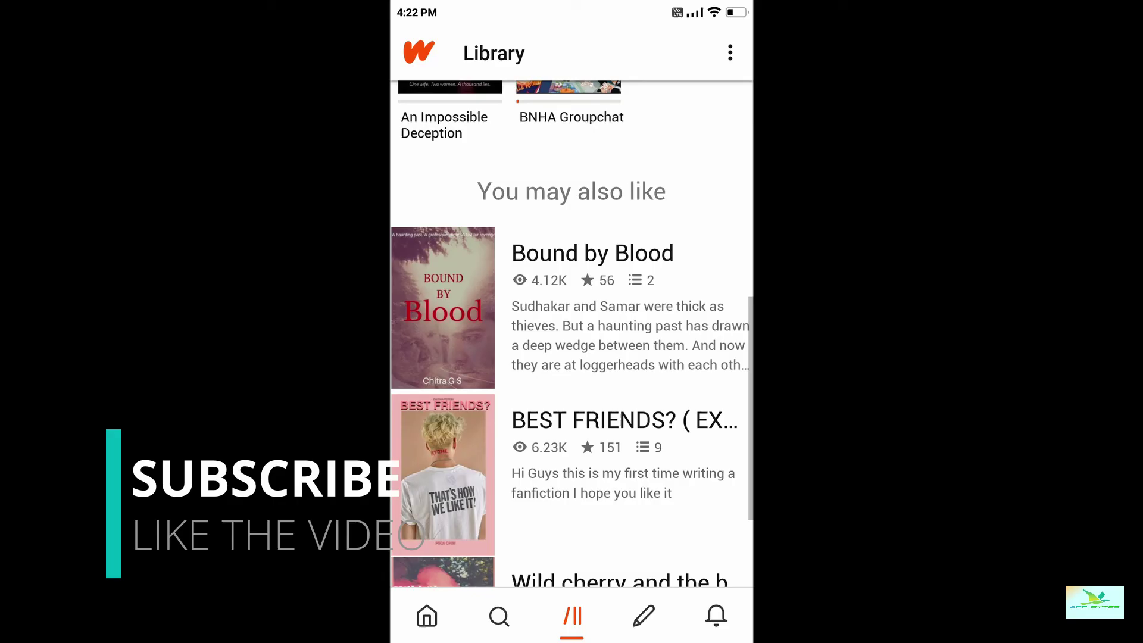
pyautogui.scroll(2, 571, 358)
pyautogui.scroll(-4, 571, 357)
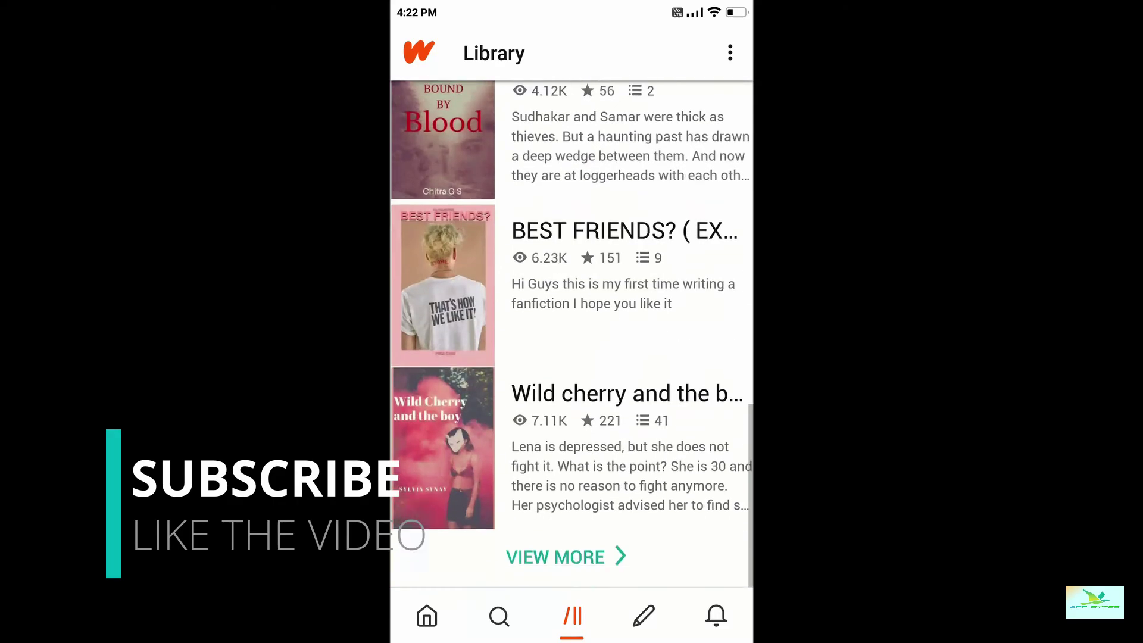
pyautogui.scroll(1, 572, 358)
pyautogui.scroll(2, 571, 358)
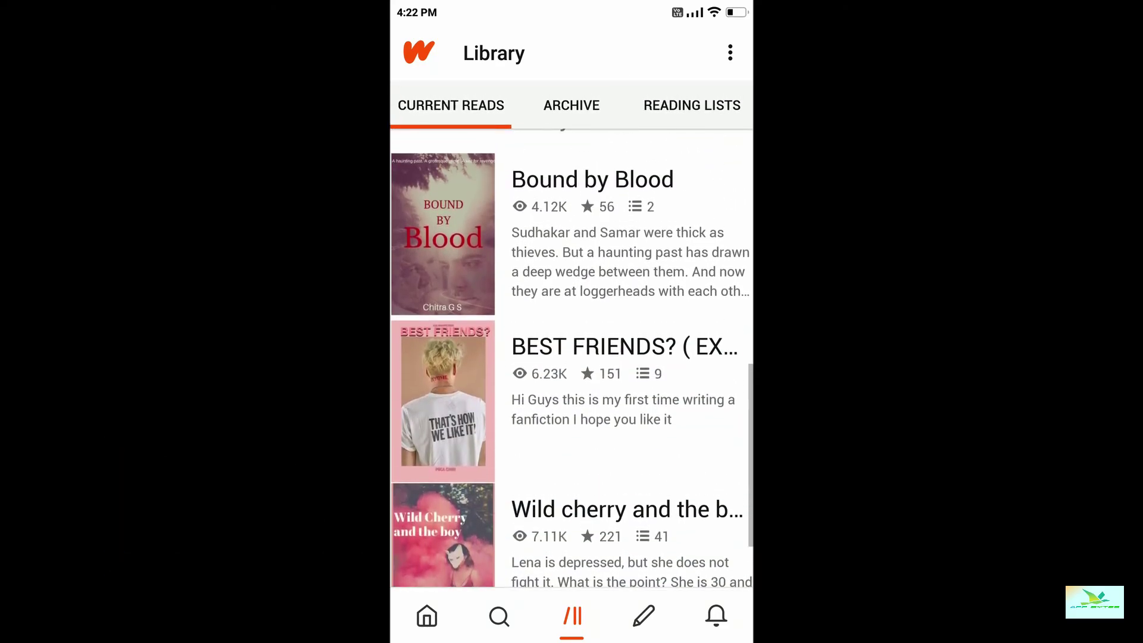
pyautogui.scroll(2, 571, 357)
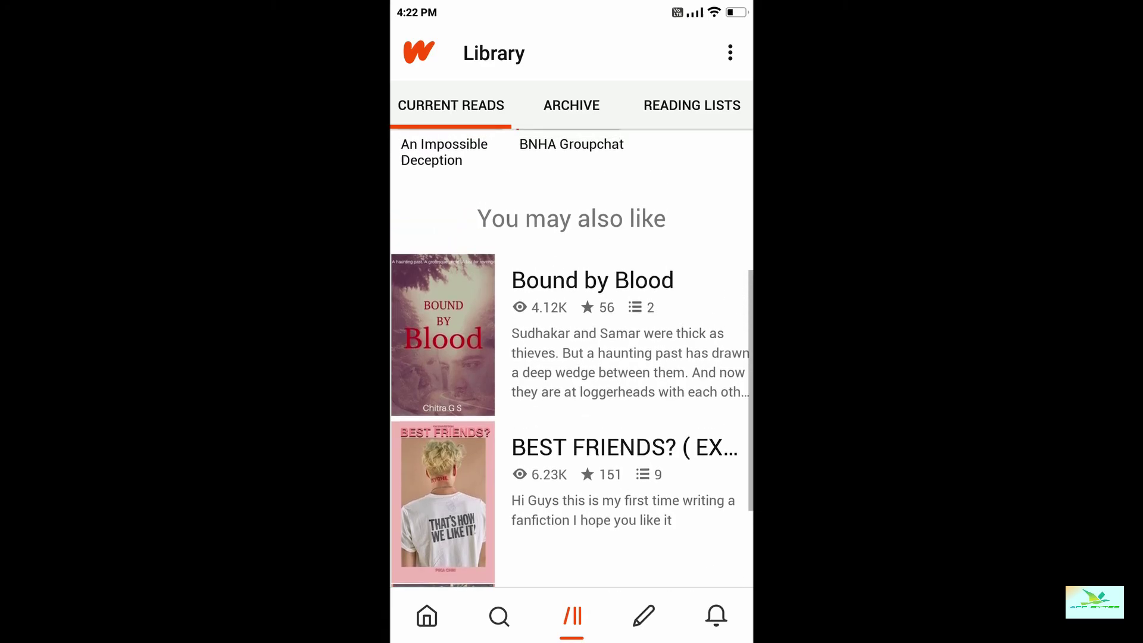
pyautogui.scroll(2, 572, 358)
# Step: Bring up Updates and switch to its Messages side, which has no messages yet
pyautogui.click(642, 616)
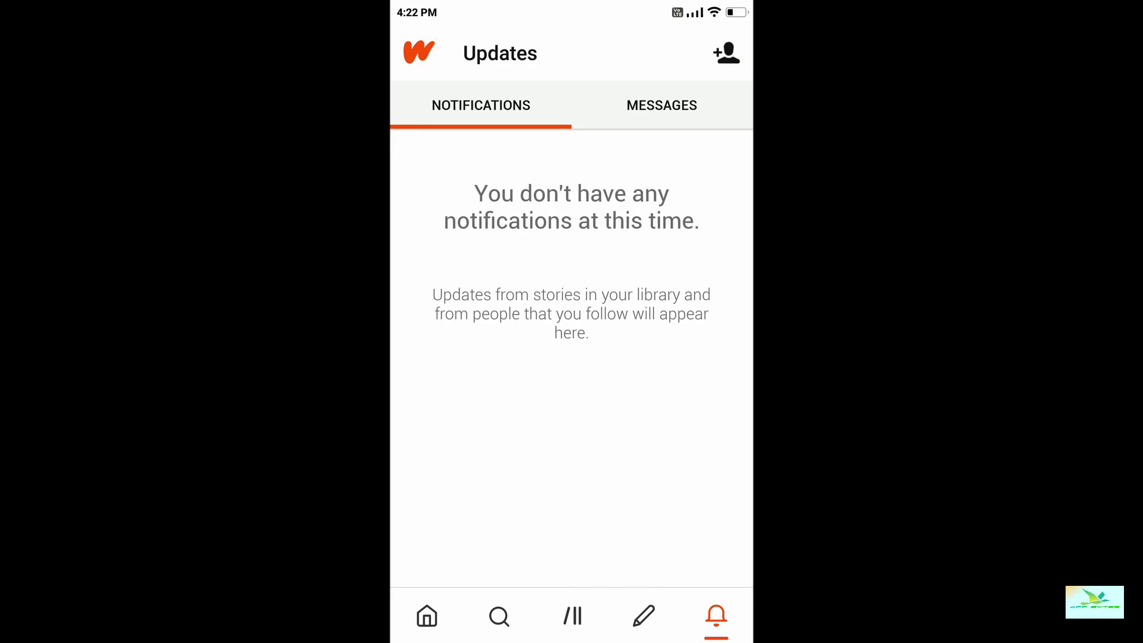
pyautogui.click(661, 104)
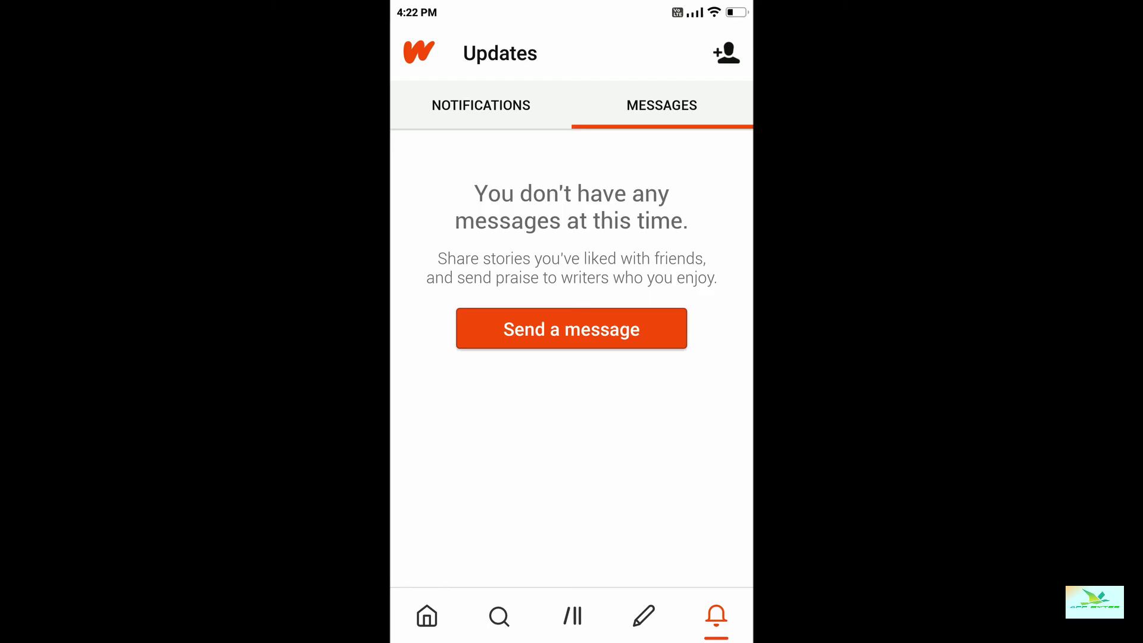